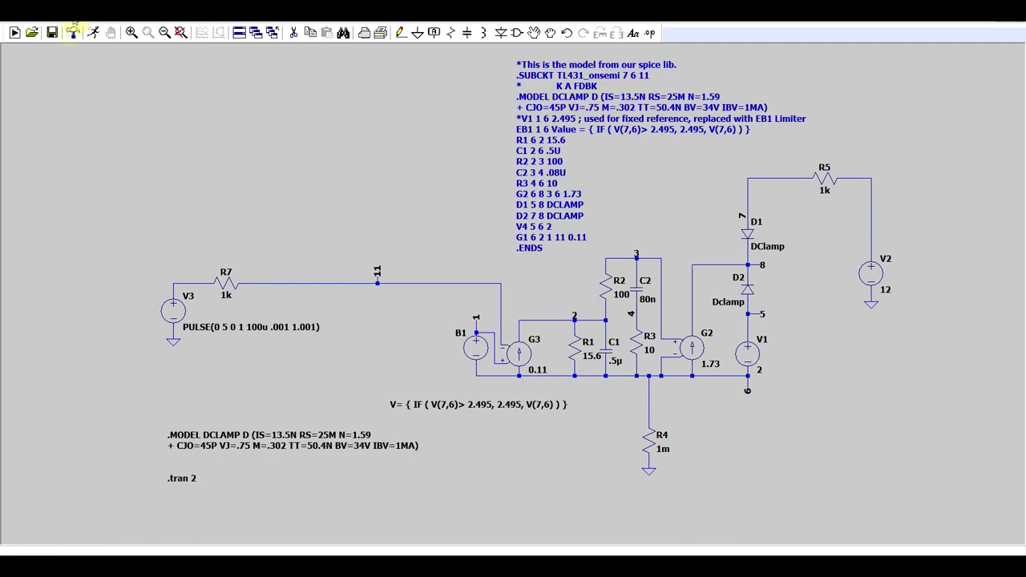
- Show the generated SPICE netlist and move its window to the upper left
click(91, 23)
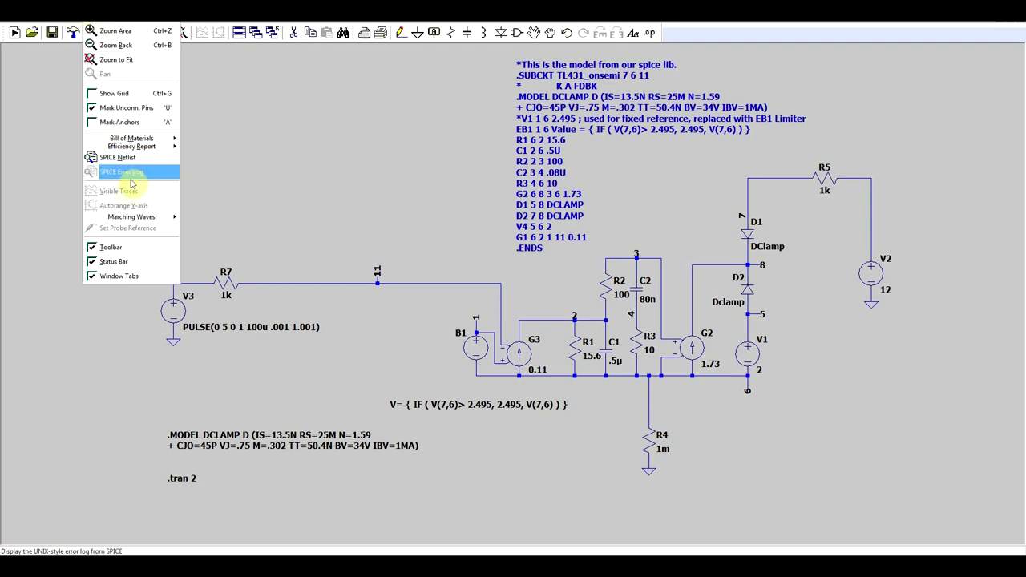
click(117, 157)
drag(499, 138, 193, 40)
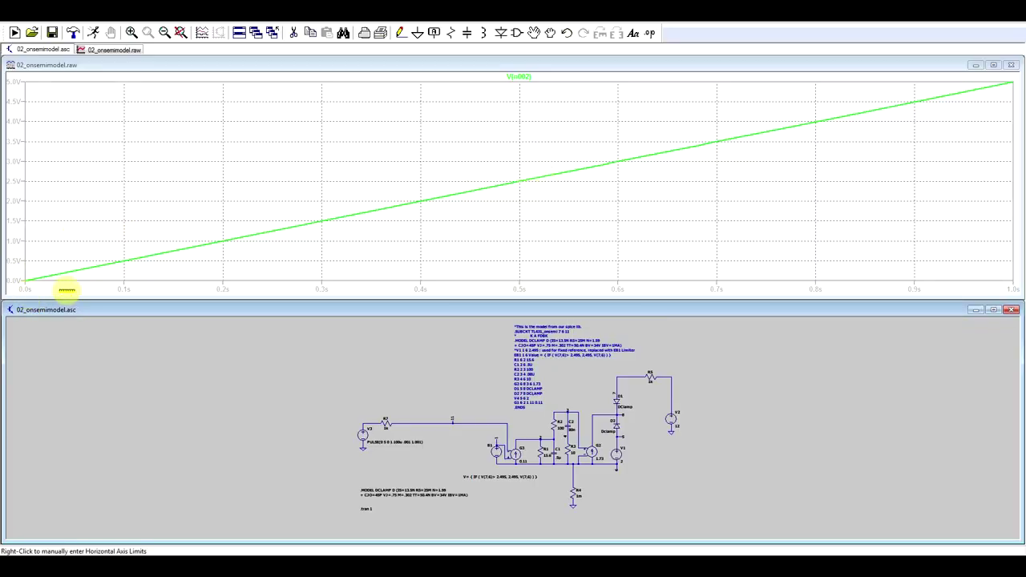
- Plot the voltage at node 11 and the cathode voltage at node 7
click(476, 420)
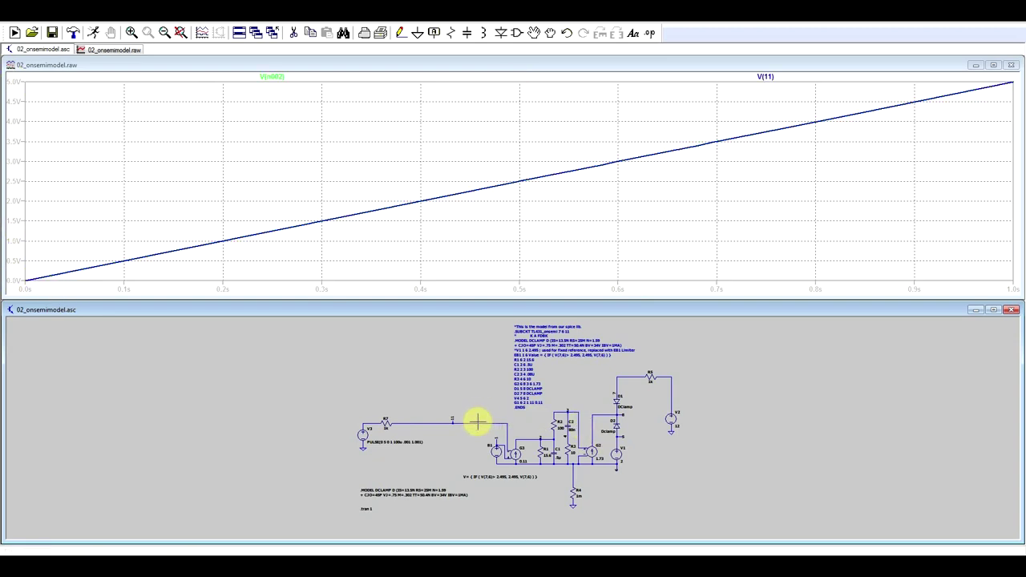
scroll(477, 423, up, 3)
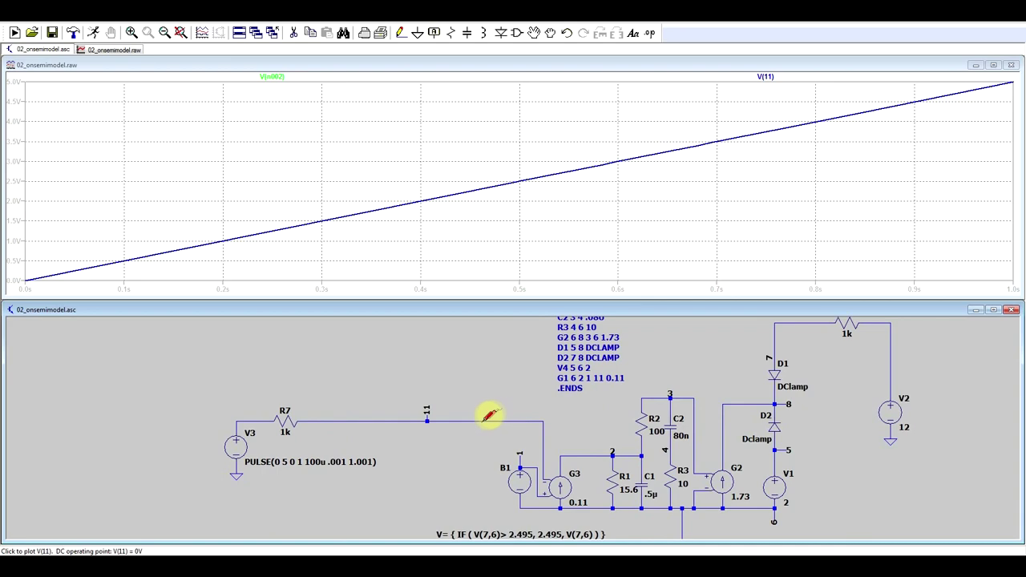
click(775, 334)
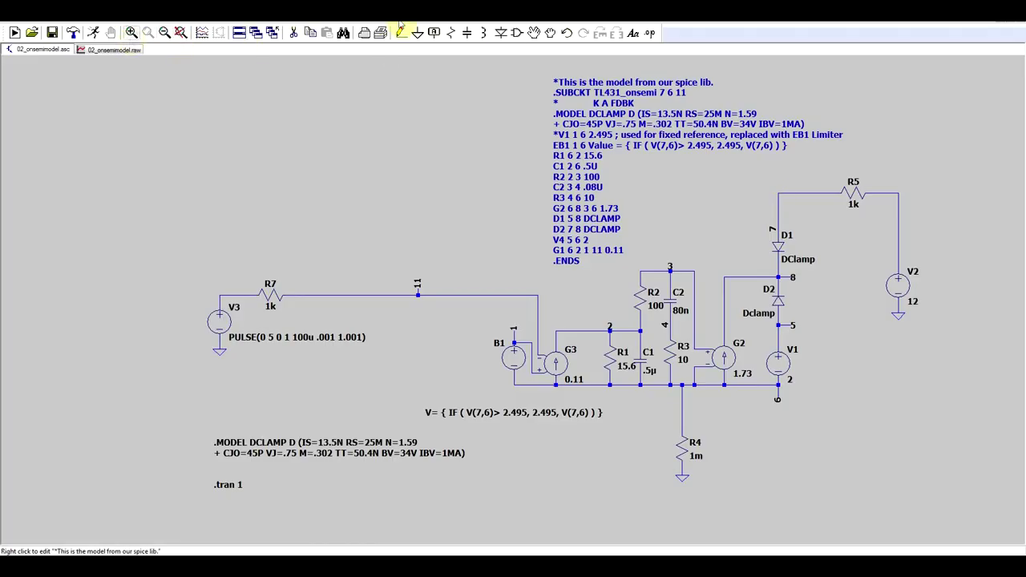
- Tile the schematic above the V(7) plot and put a cursor at about 0.55 s
click(254, 33)
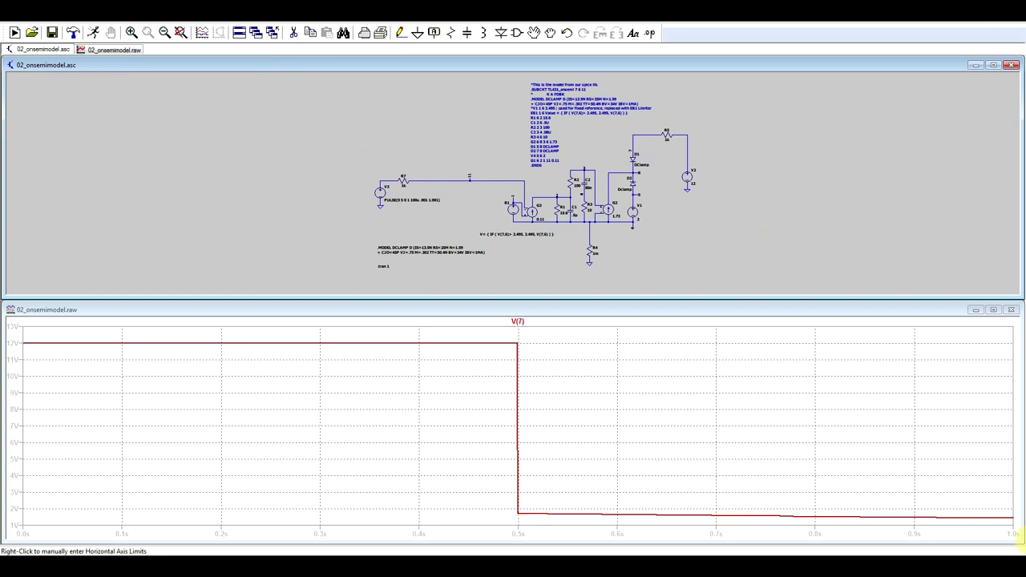
click(517, 320)
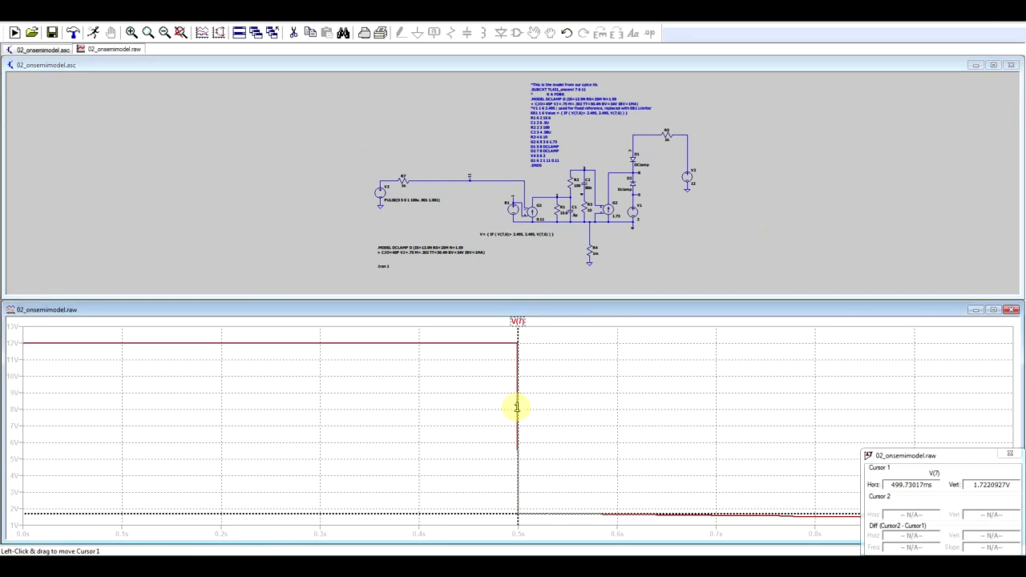
drag(517, 407, 571, 405)
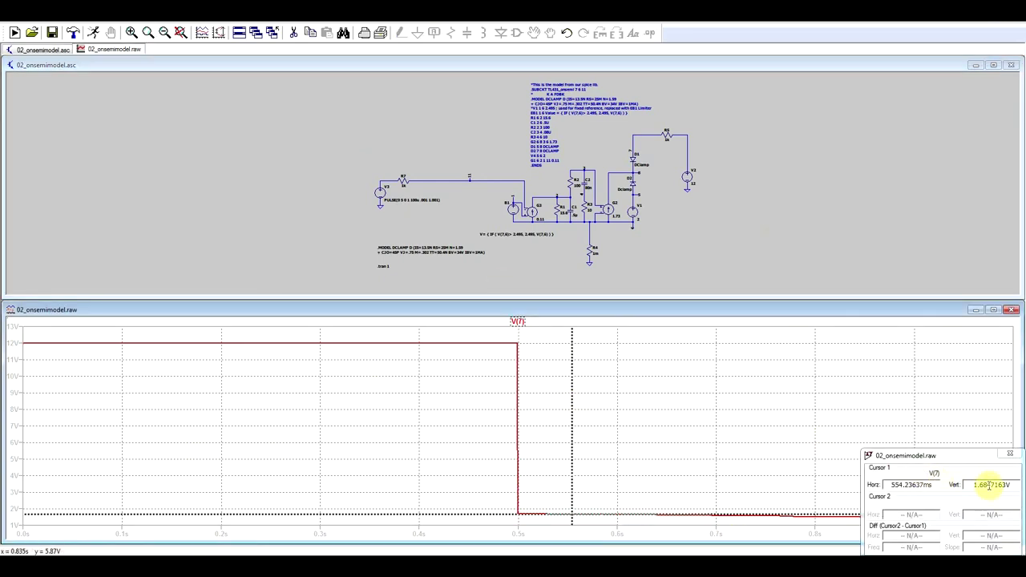
- Zoom in on the schematic
click(664, 211)
scroll(662, 210, up, 3)
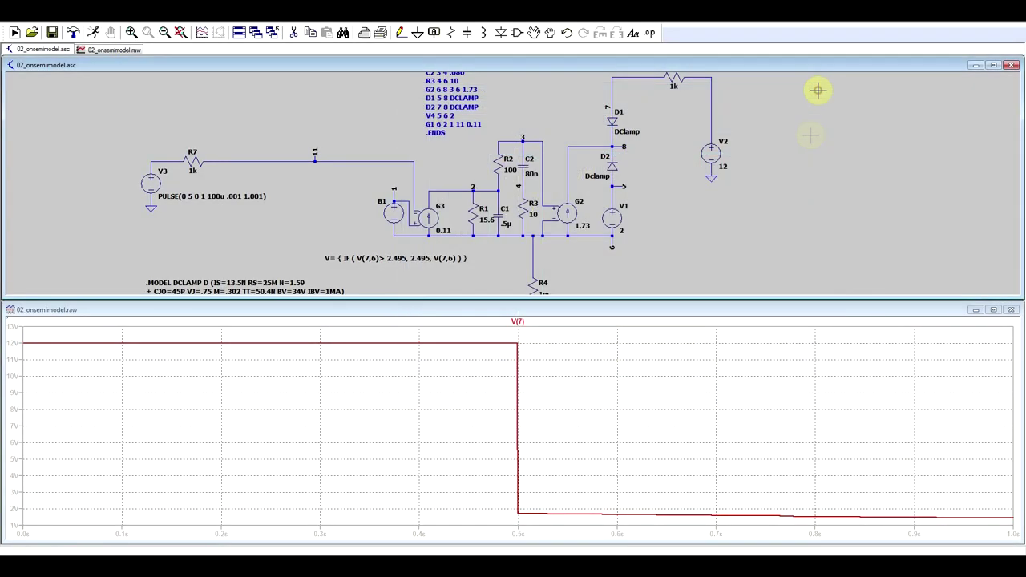
scroll(807, 220, up, 2)
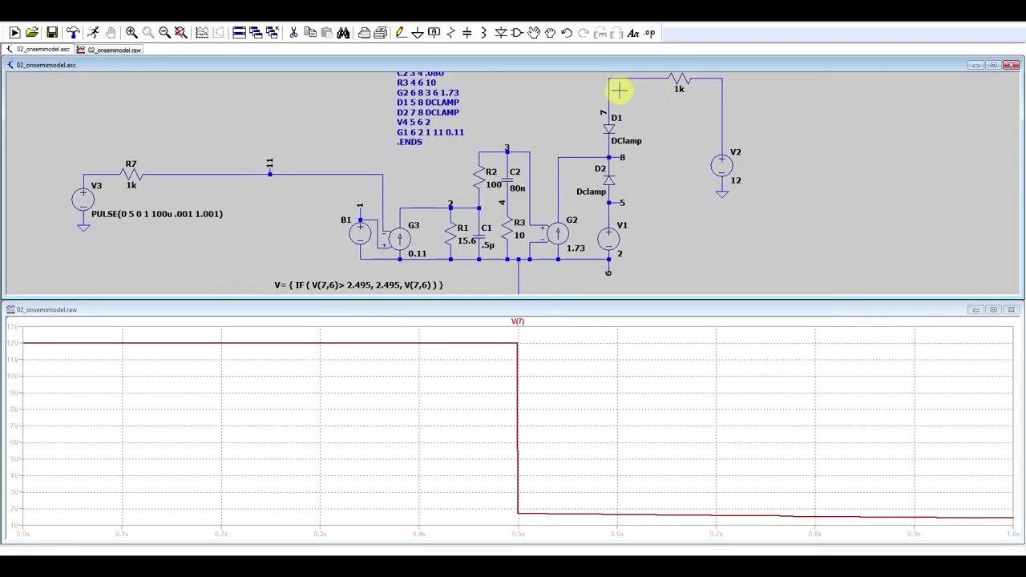
- Duplicate D1 as diode D3 above the circuit, wire node 11 to it, and rerun
click(607, 128)
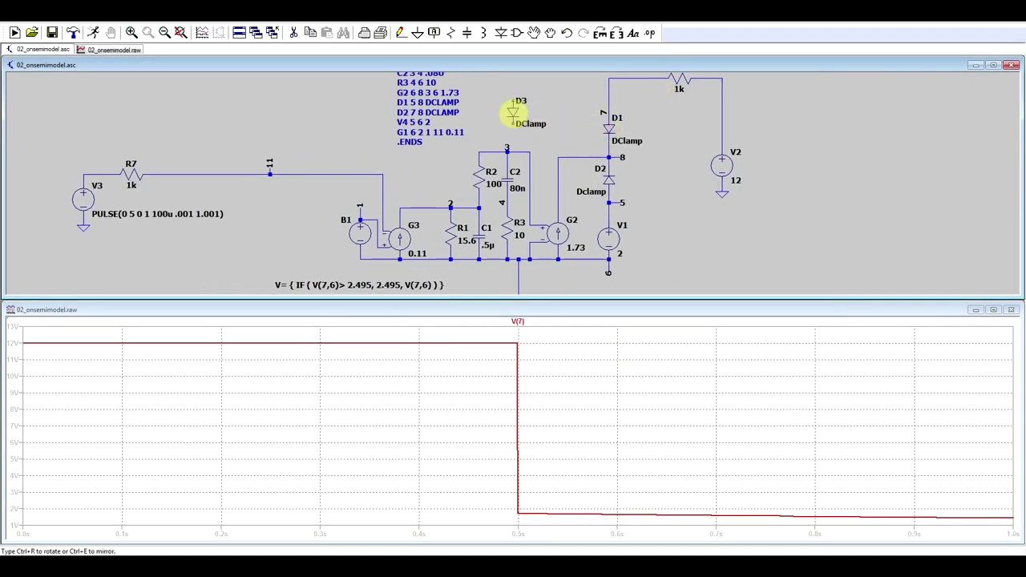
click(513, 113)
key(F3)
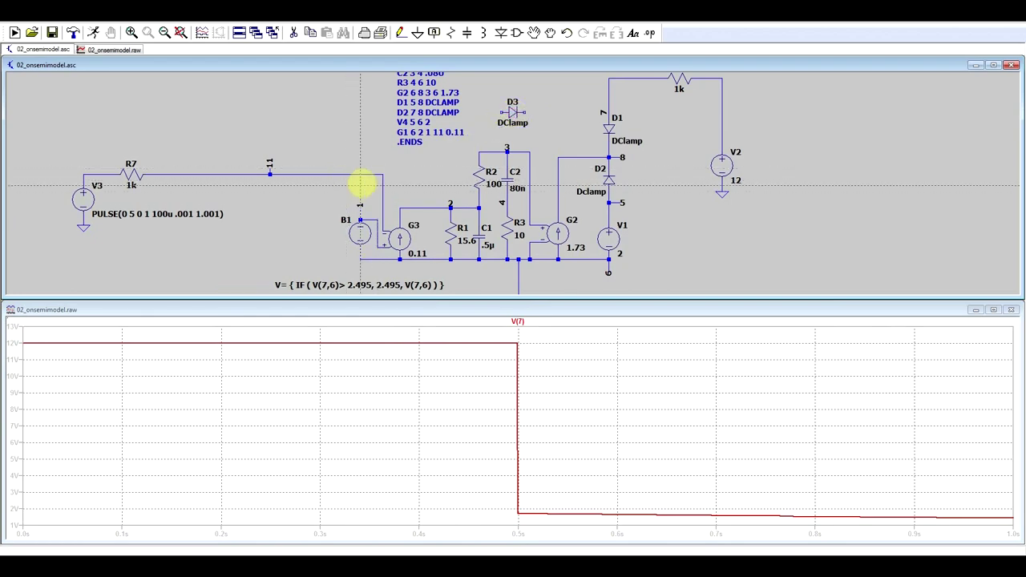
click(382, 170)
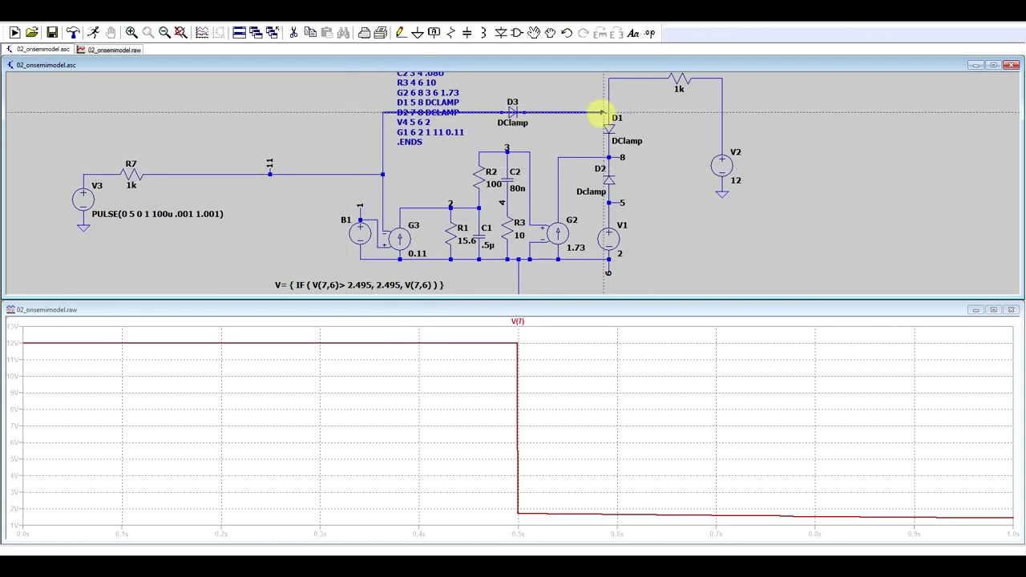
click(94, 32)
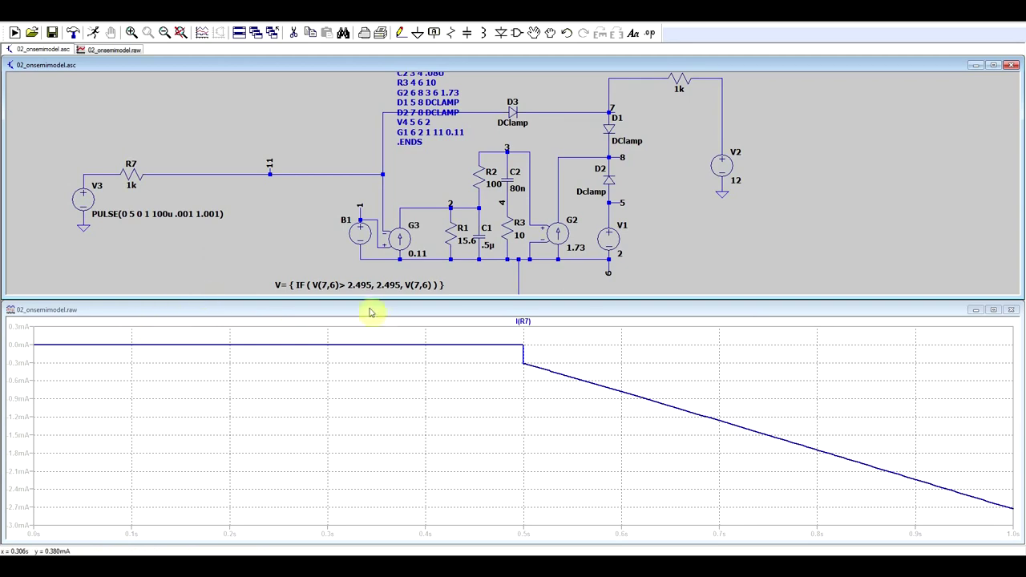
- Read I(R7) with a cursor at about 0.47 s, then bring up the TL431 datasheet
click(522, 321)
drag(522, 335, 496, 335)
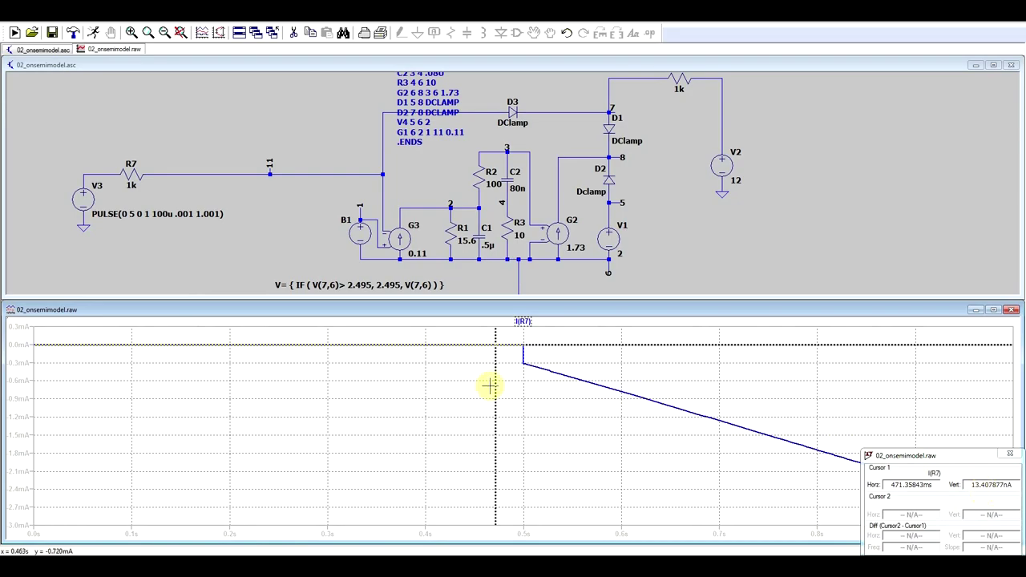
click(147, 507)
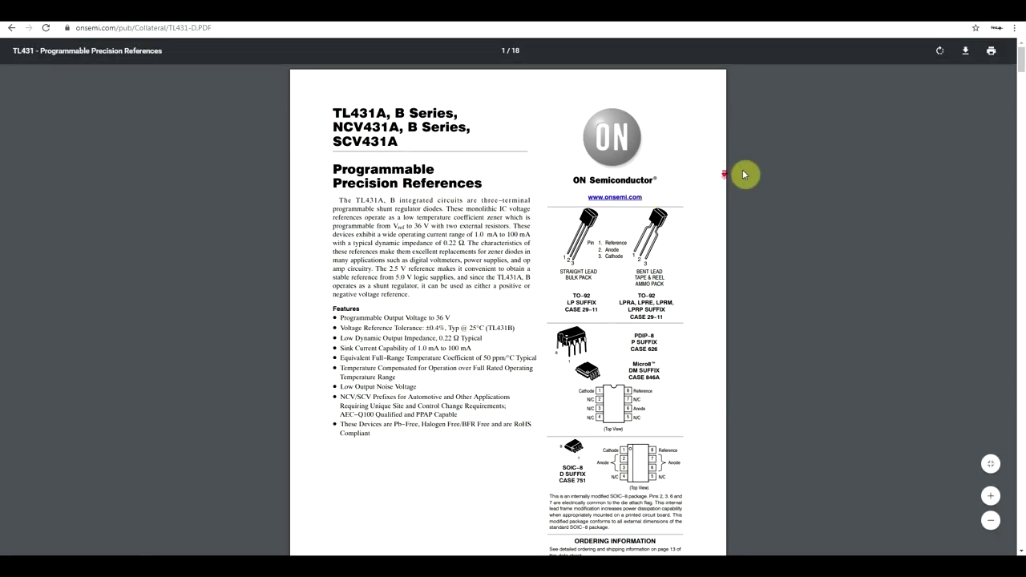
- Find the Reference Input Current row and highlight its 1.8 µA typical value
scroll(807, 209, down, 10)
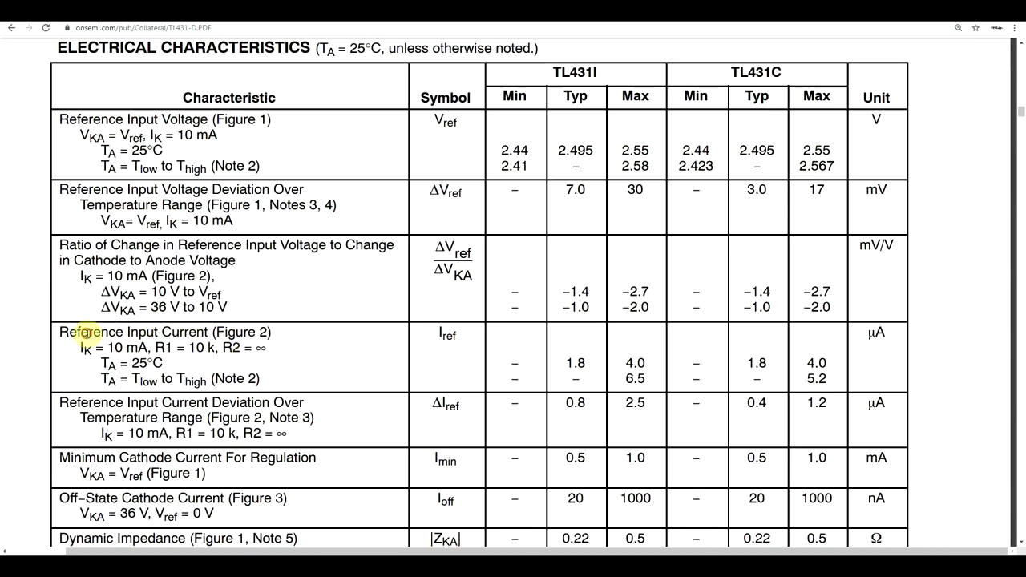
drag(85, 333, 300, 347)
click(311, 350)
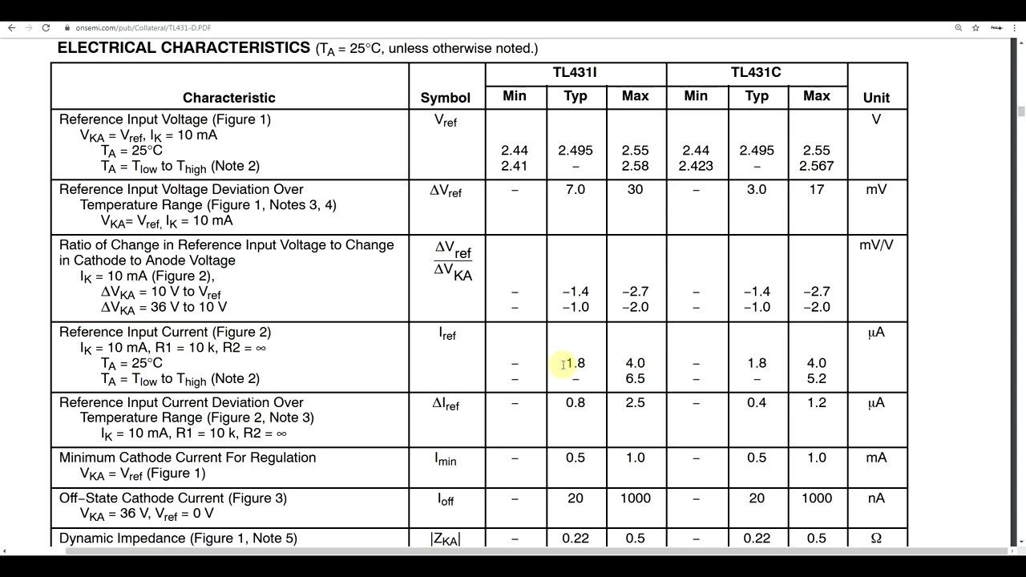
drag(564, 364, 585, 365)
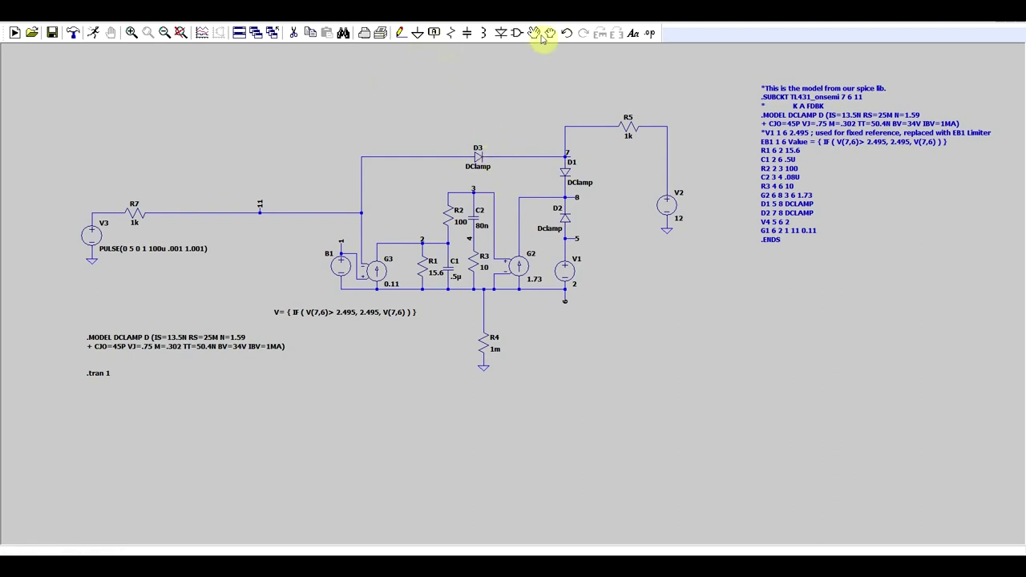
- Open the Select Component Symbol dialog from the toolbar
click(516, 32)
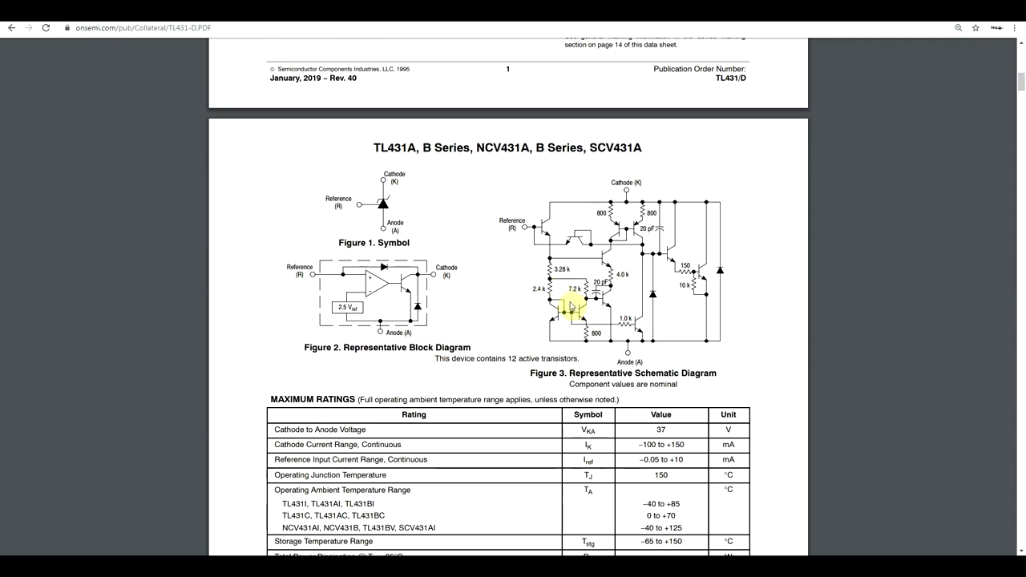
- Switch back to the LTspice schematic with Alt+Tab
key(alt+Tab)
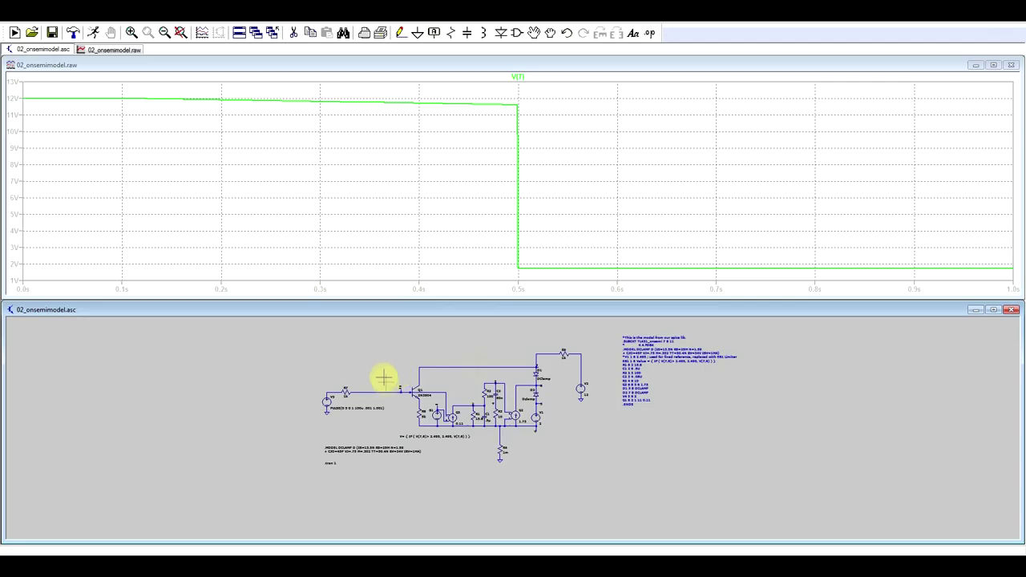
- Plot V(11) and I(R7), placing a cursor on I(R7) just before 0.5 s
click(383, 391)
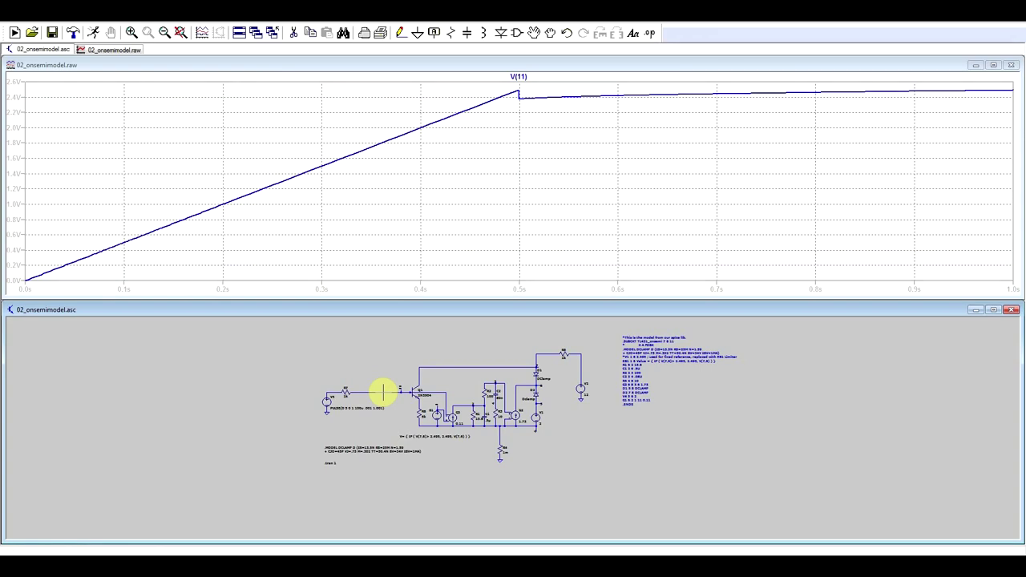
scroll(383, 392, up, 5)
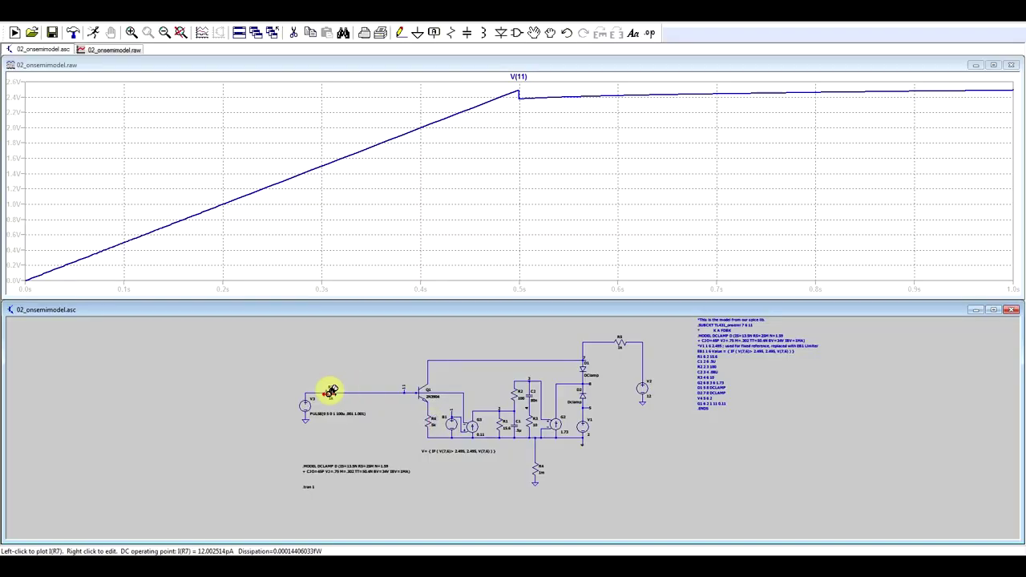
click(332, 394)
click(527, 78)
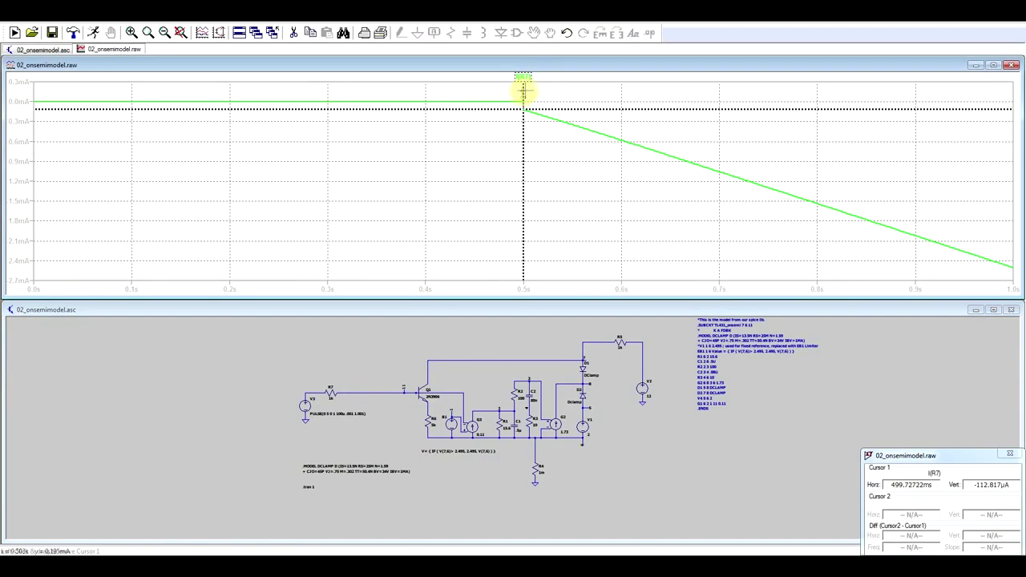
drag(522, 92, 515, 92)
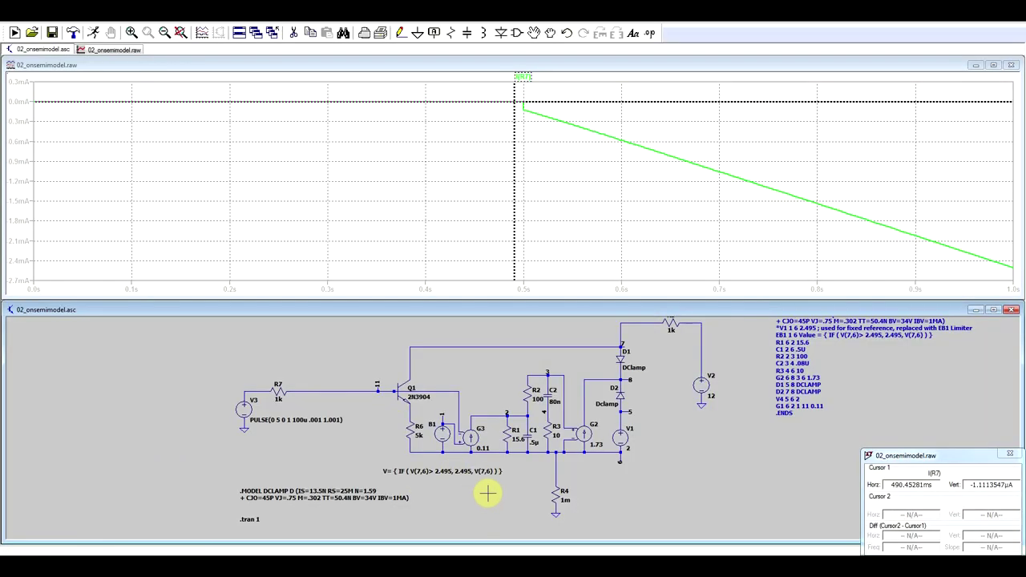
scroll(465, 431, up, 2)
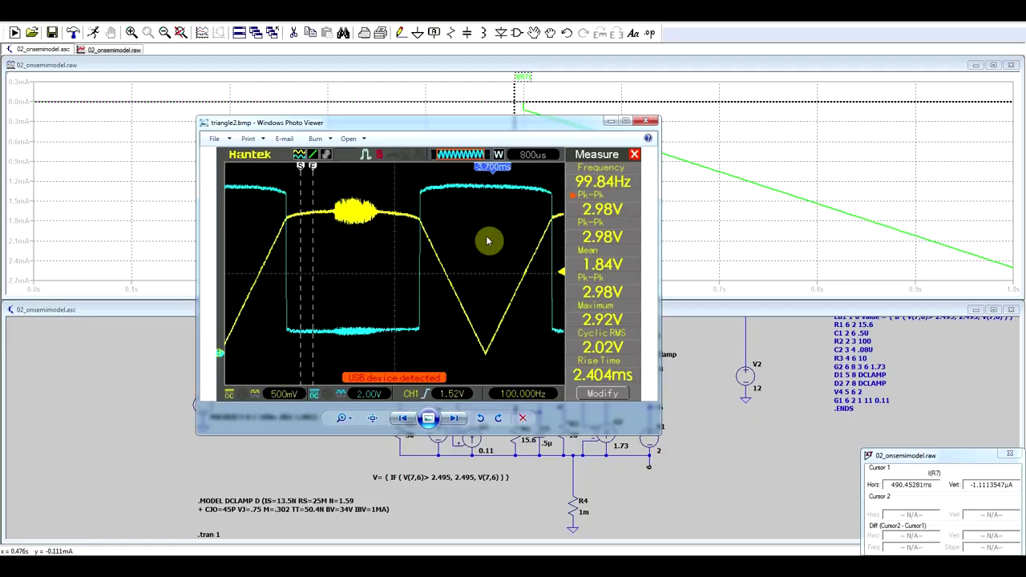
- Enlarge the Photo Viewer window from both corners so triangle2.bmp shows much larger
drag(659, 433, 766, 524)
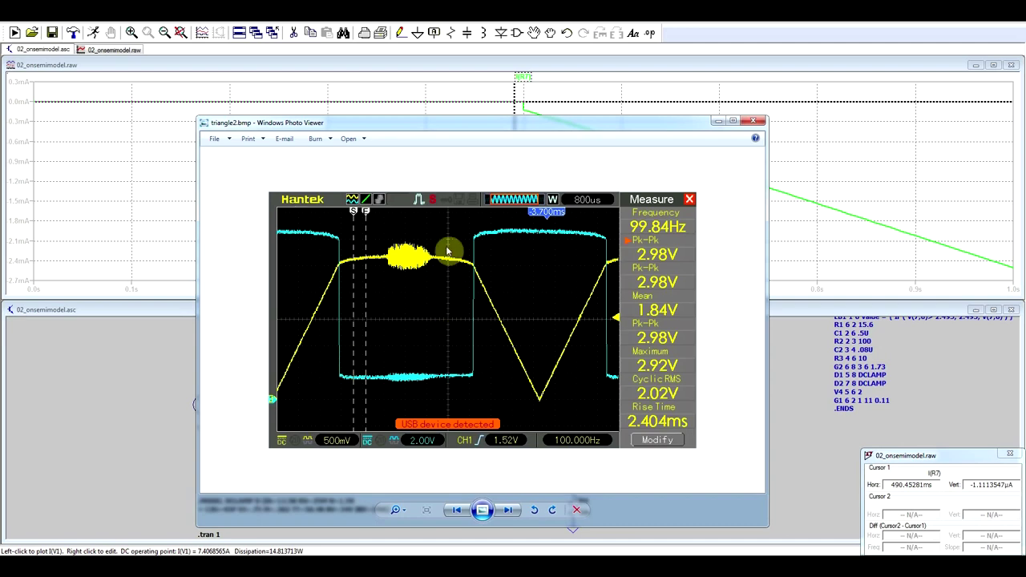
drag(196, 120, 118, 49)
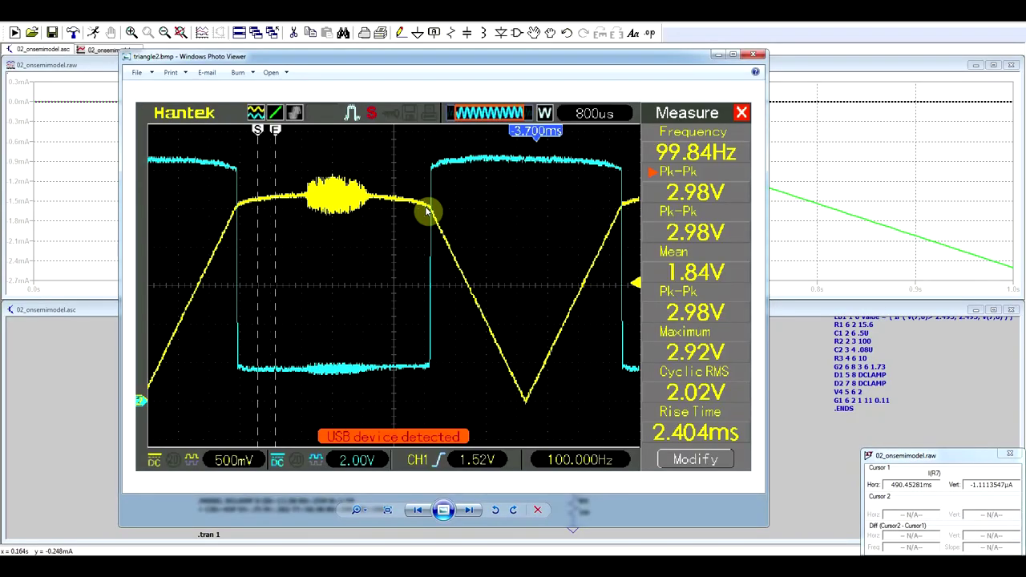
- View the zoomed scope capture triangle2_zoom.bmp, then close Photo Viewer
key(Right)
scroll(376, 275, down, 2)
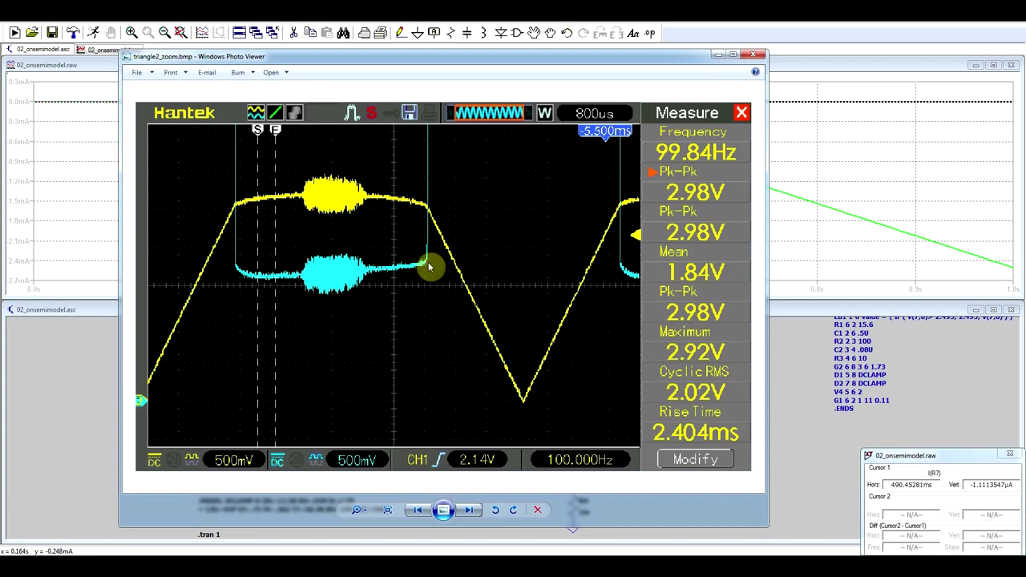
key(alt+F4)
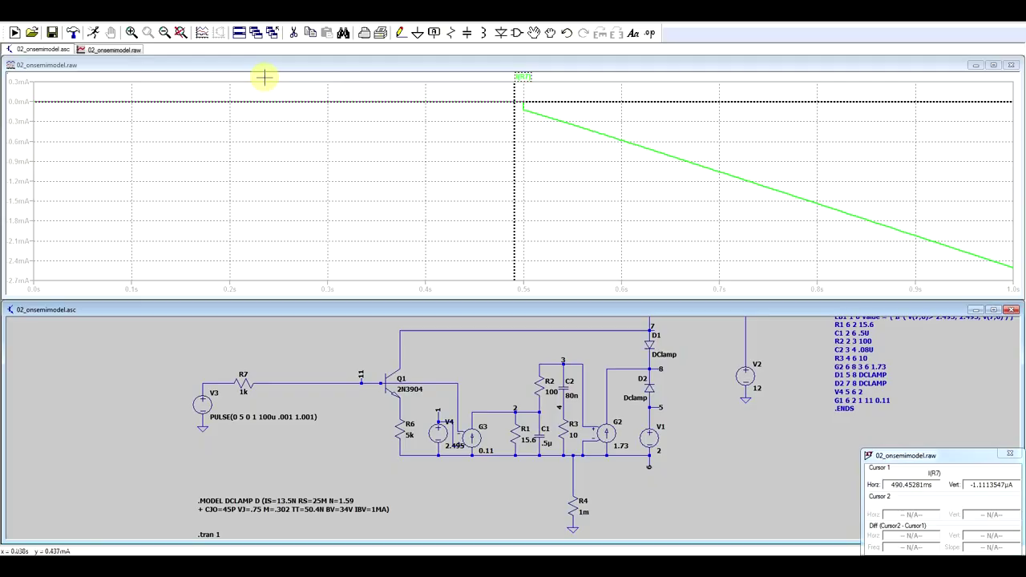
- Re-run the simulation so node 11's voltage can be plotted
click(90, 31)
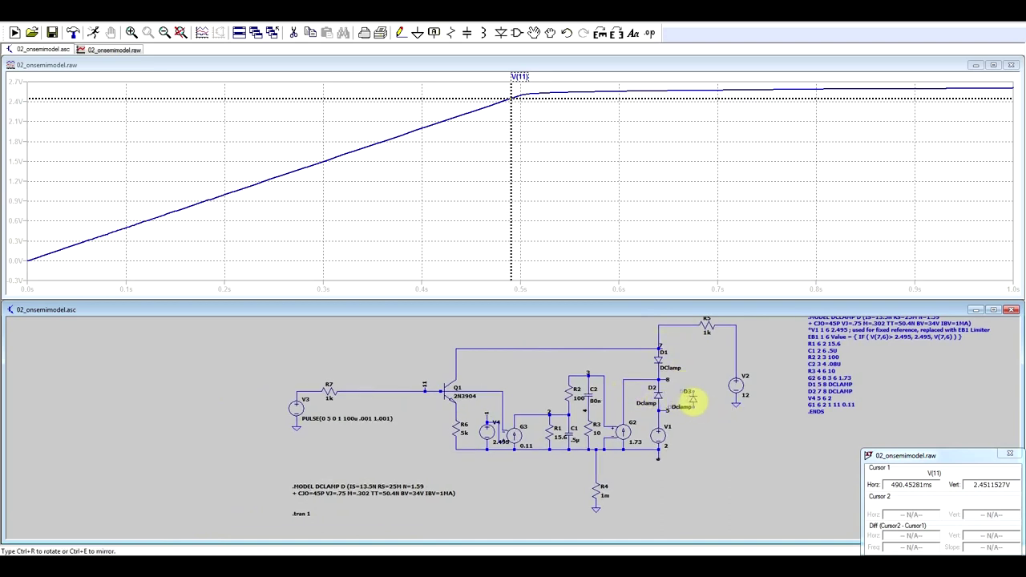
- Set the transient stop time to 2 s and move the image viewer window aside
scroll(681, 355, up, 3)
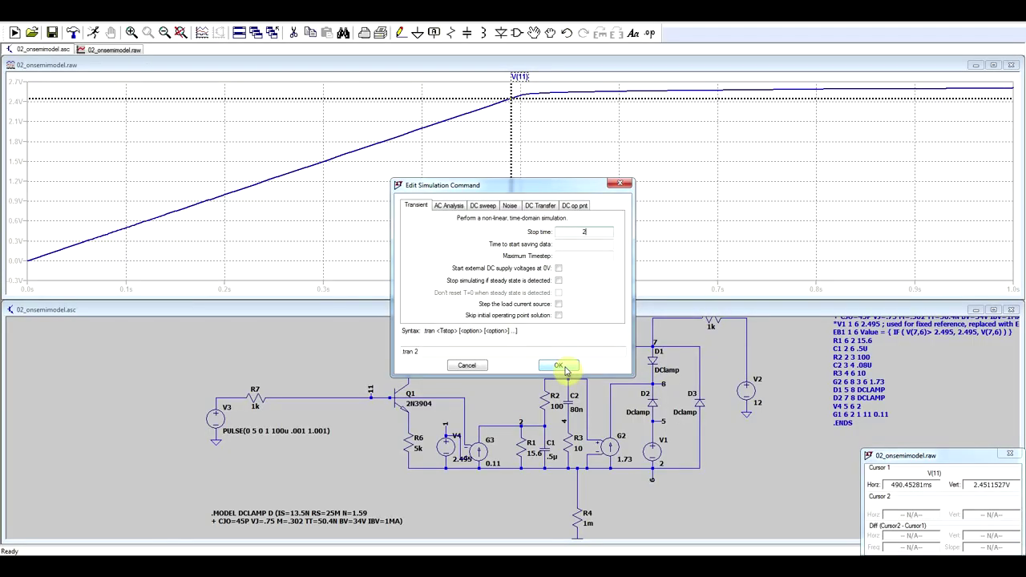
click(564, 368)
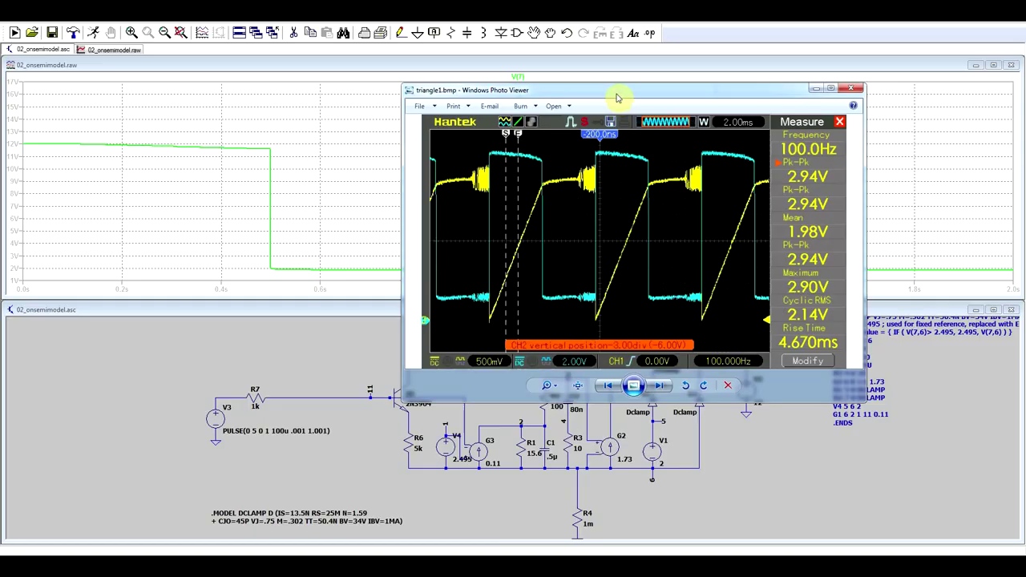
drag(619, 96, 876, 96)
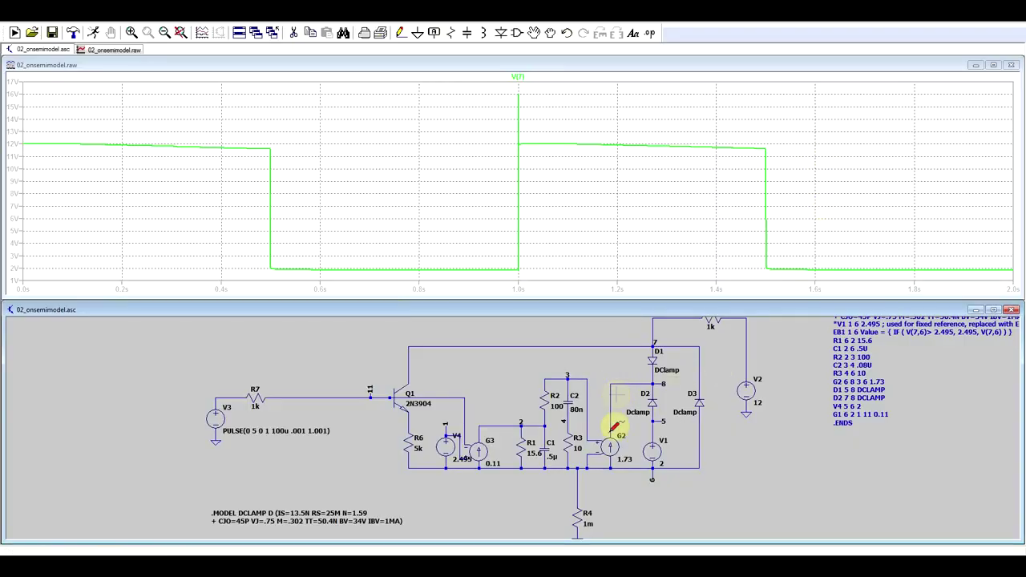
- Plot the node 8 voltage, the D1 current and the G2 current
scroll(614, 434, up, 1)
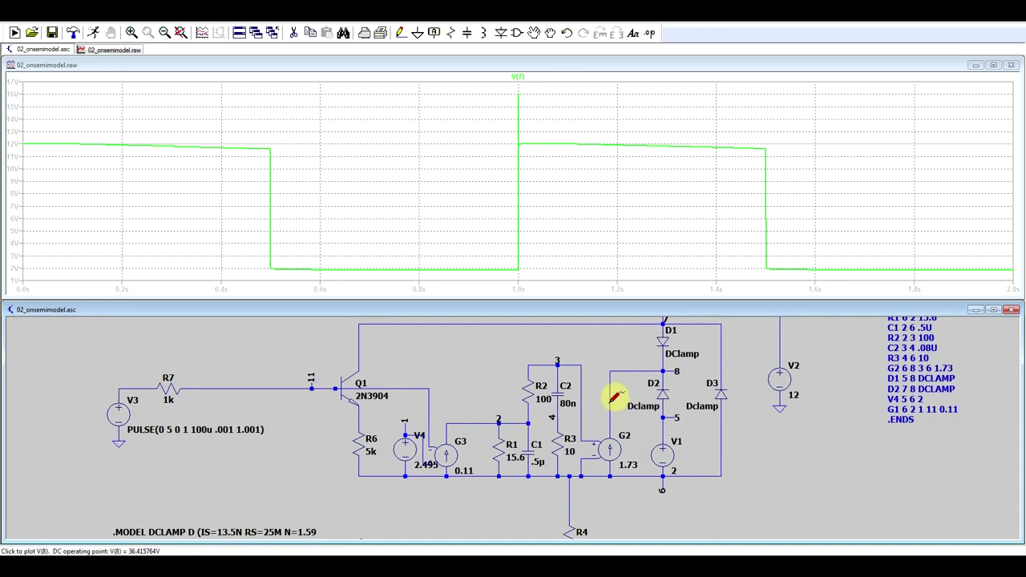
click(610, 406)
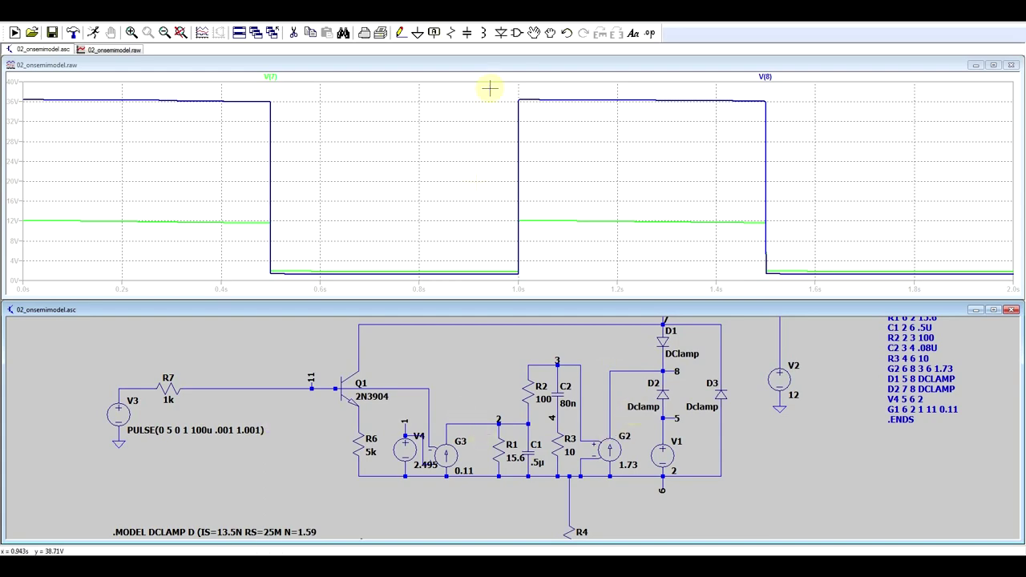
click(665, 339)
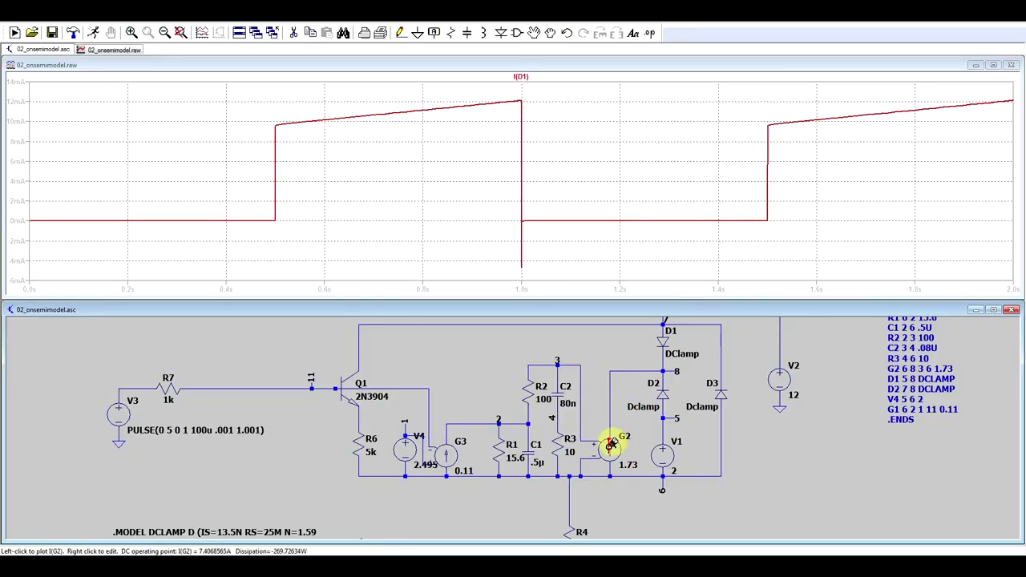
click(611, 444)
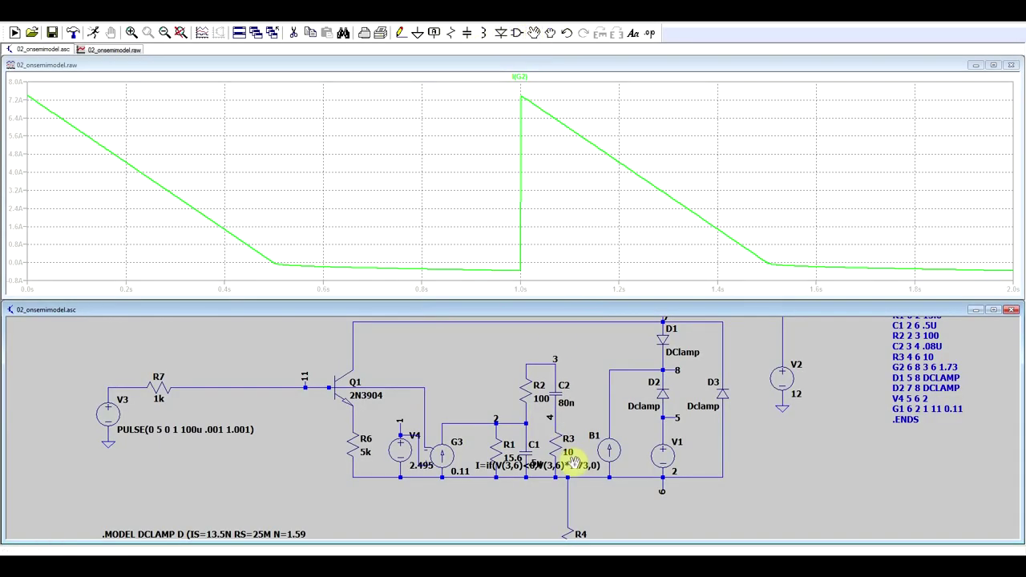
- Place the I=if(...) label below node 6, re-run, and plot I(B1)
click(571, 465)
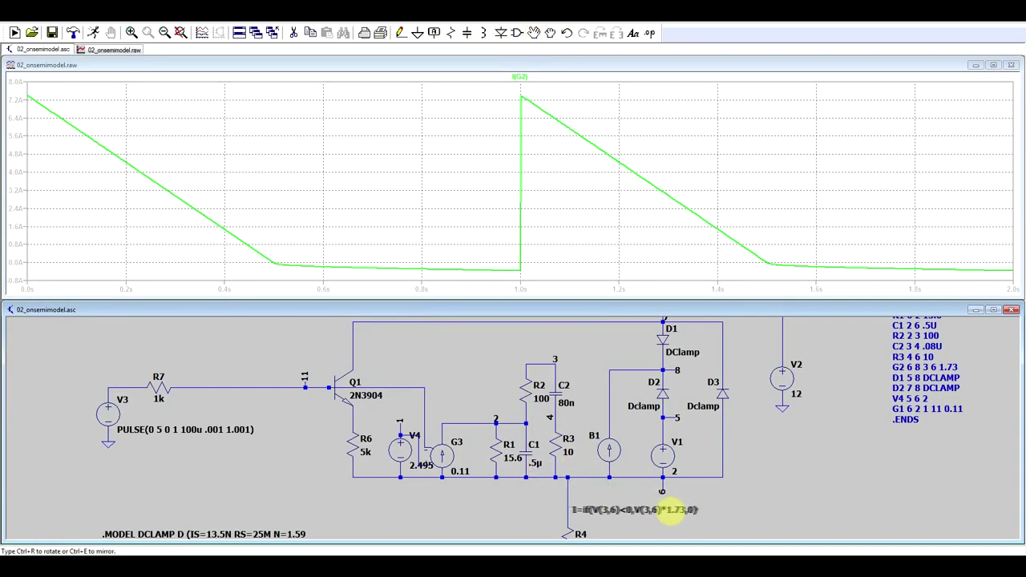
click(674, 507)
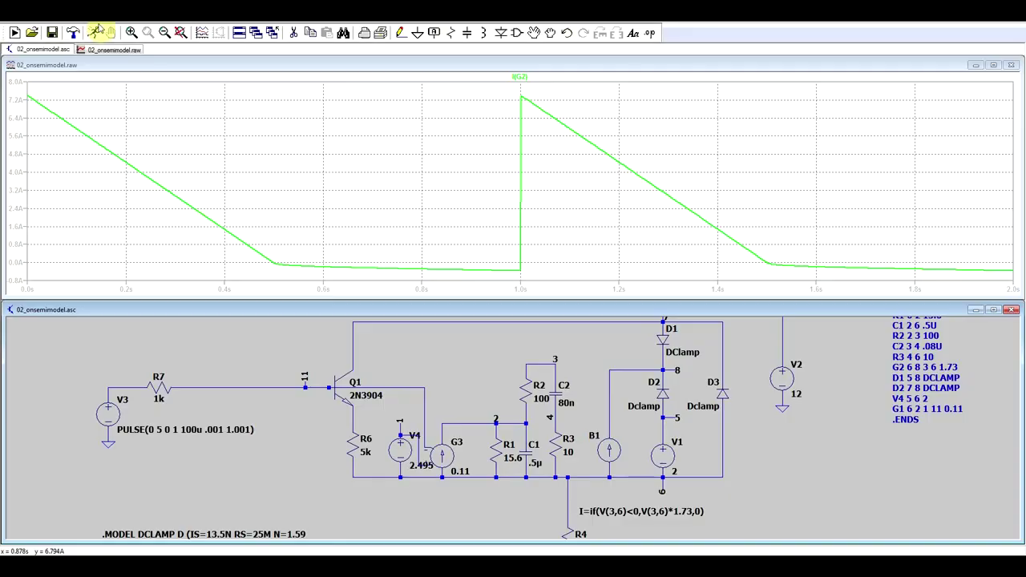
click(95, 31)
click(613, 444)
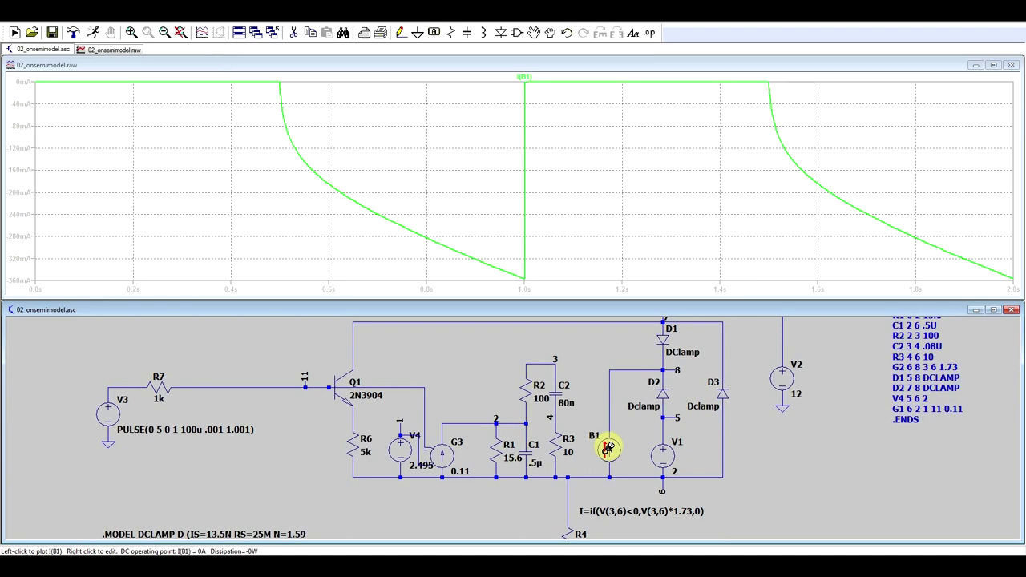
scroll(669, 400, down, 2)
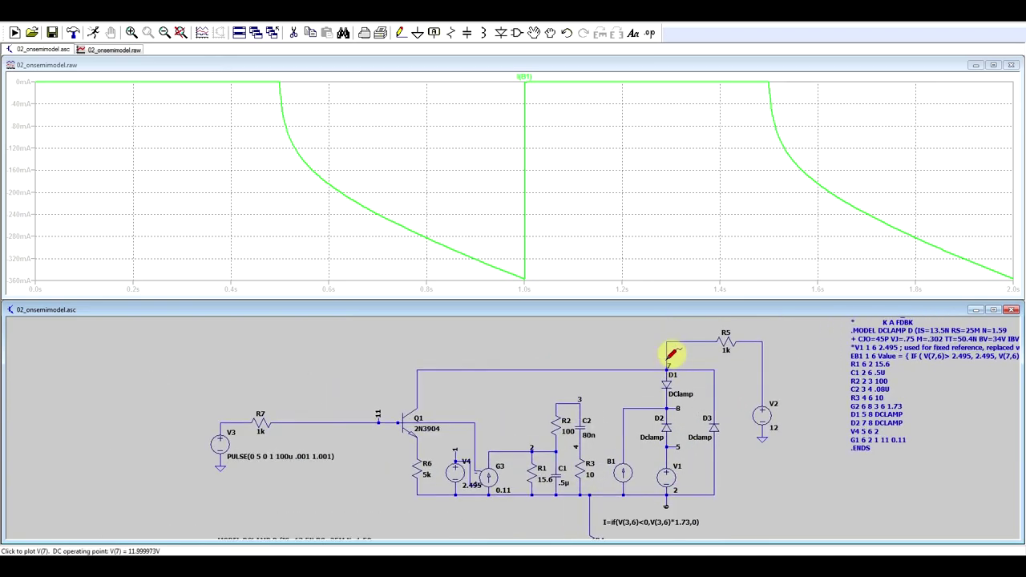
- Plot the cathode voltage V(7) at the net near D1
click(672, 354)
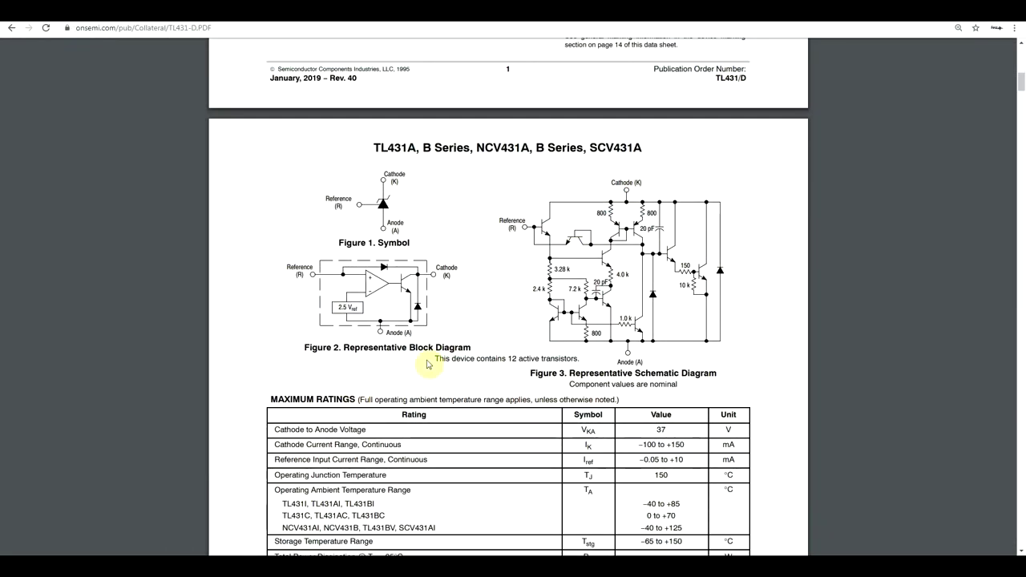
- Highlight the TL431 Minimum Cathode Current row (0.5 mA typical, 1.0 mA max)
scroll(428, 365, down, 10)
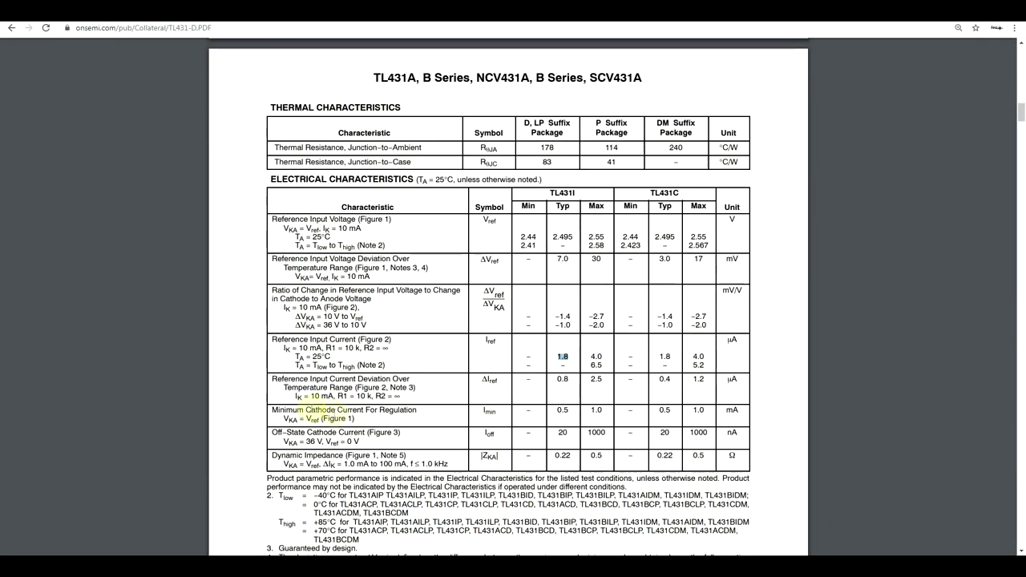
drag(295, 410, 361, 416)
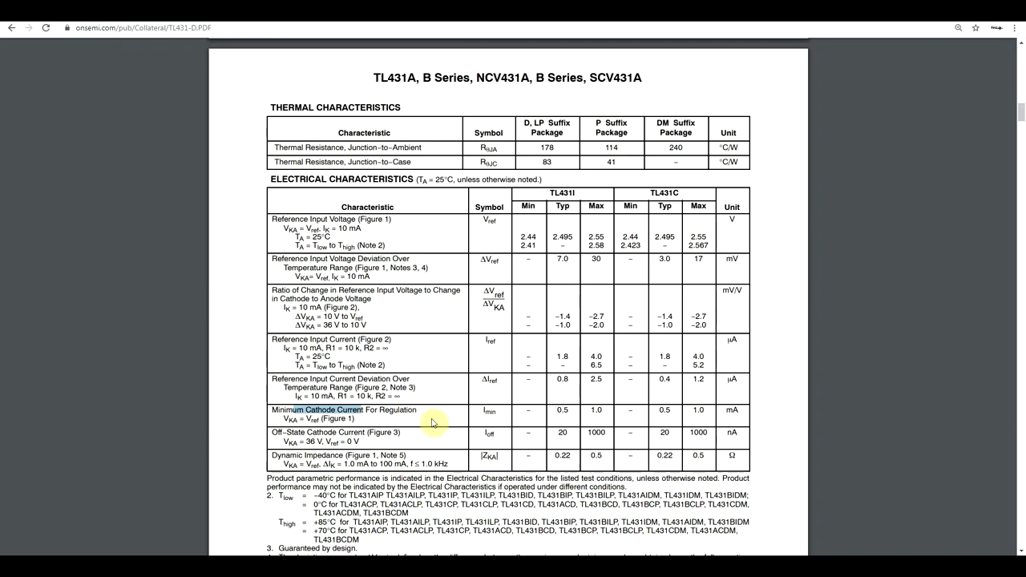
scroll(843, 325, up, 10)
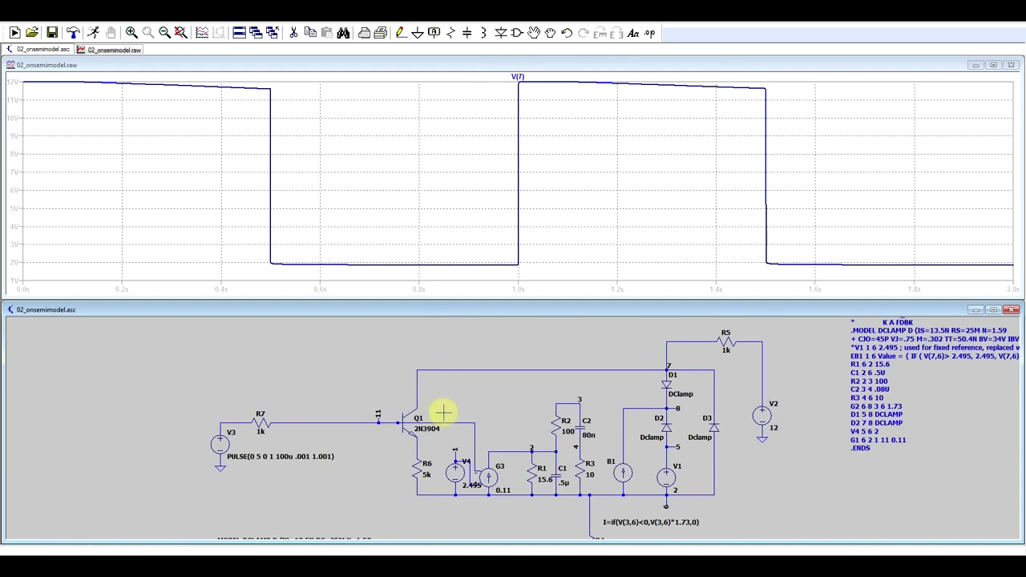
- Add Q1's collector current Ic(Q1) to the waveform plot
click(421, 400)
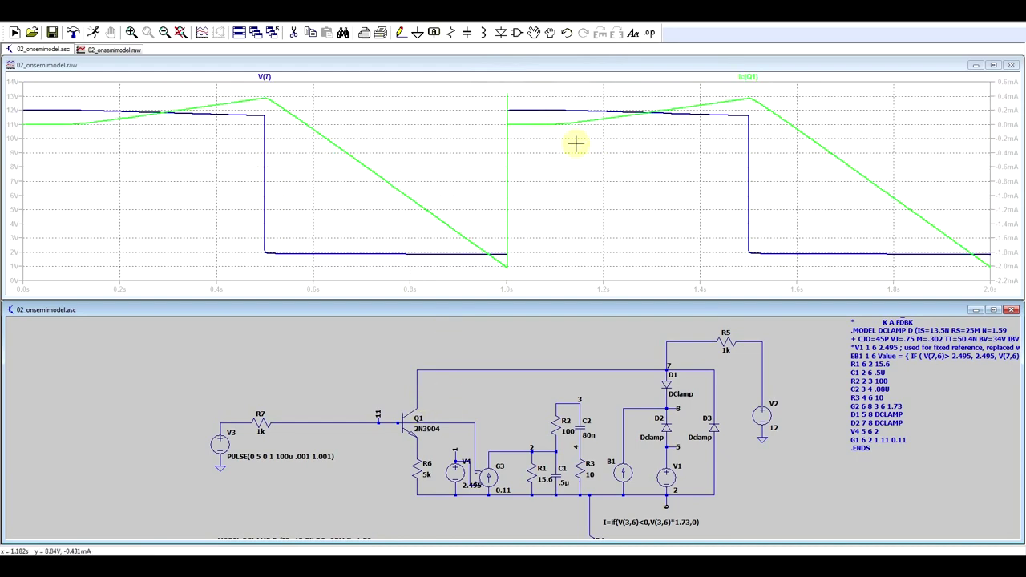